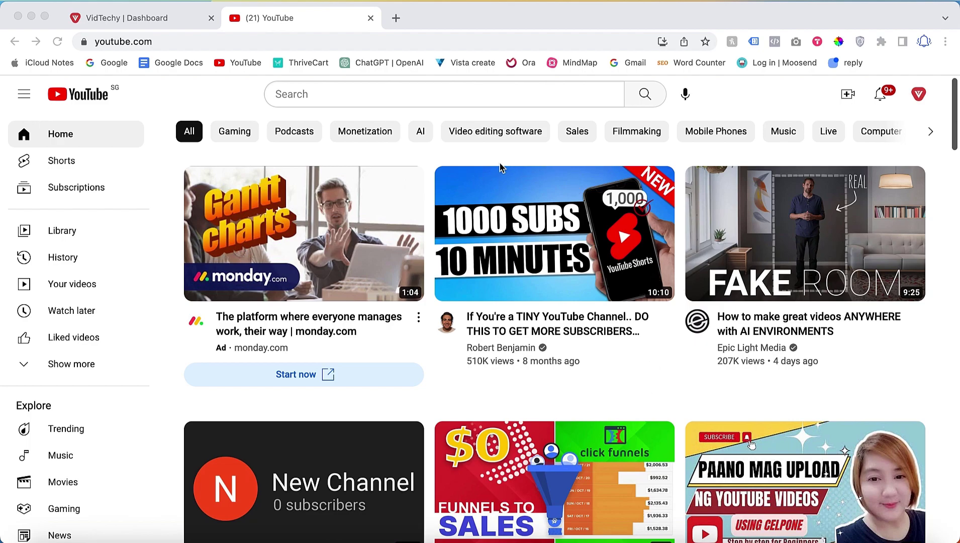
- From the avatar menu, go to the VidTechy channel page and open Customize channel
click(919, 95)
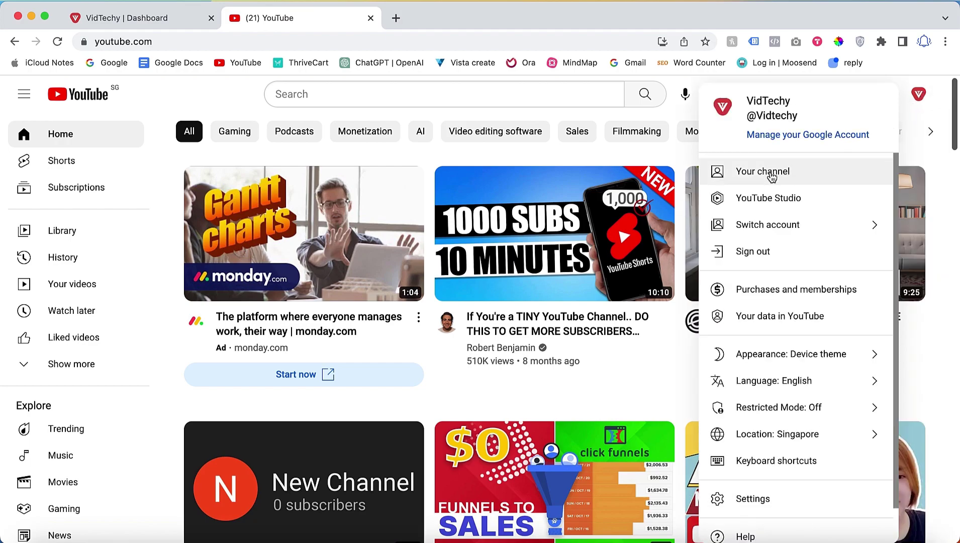
click(773, 173)
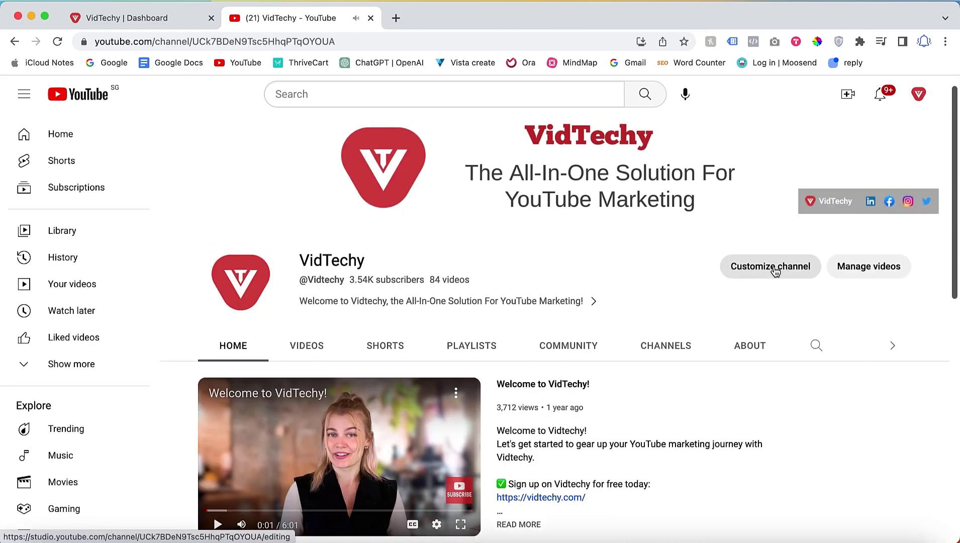
click(775, 268)
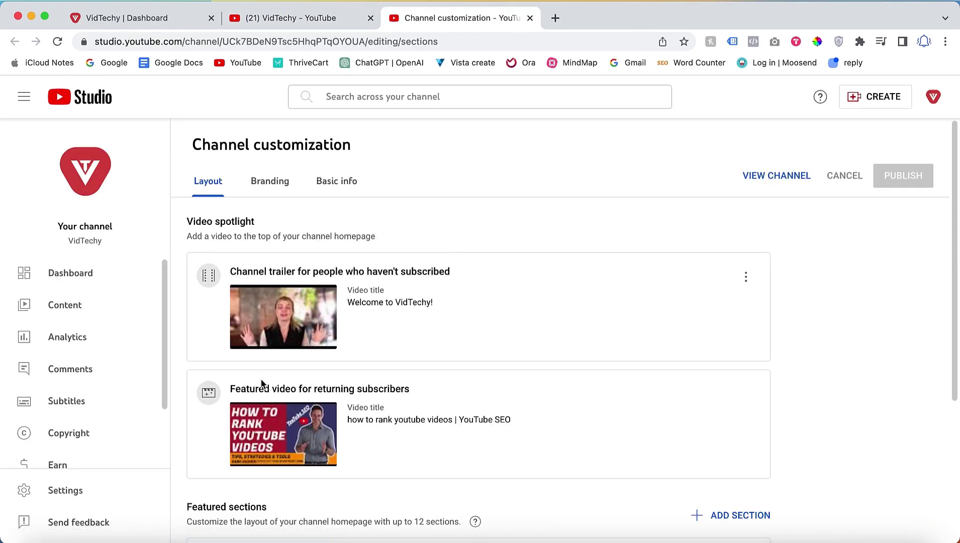
scroll(268, 418, down, 2)
scroll(269, 421, down, 2)
scroll(268, 417, up, 1)
scroll(269, 417, up, 1)
scroll(262, 320, up, 1)
click(264, 19)
scroll(386, 375, down, 4)
scroll(391, 377, down, 6)
scroll(391, 243, up, 3)
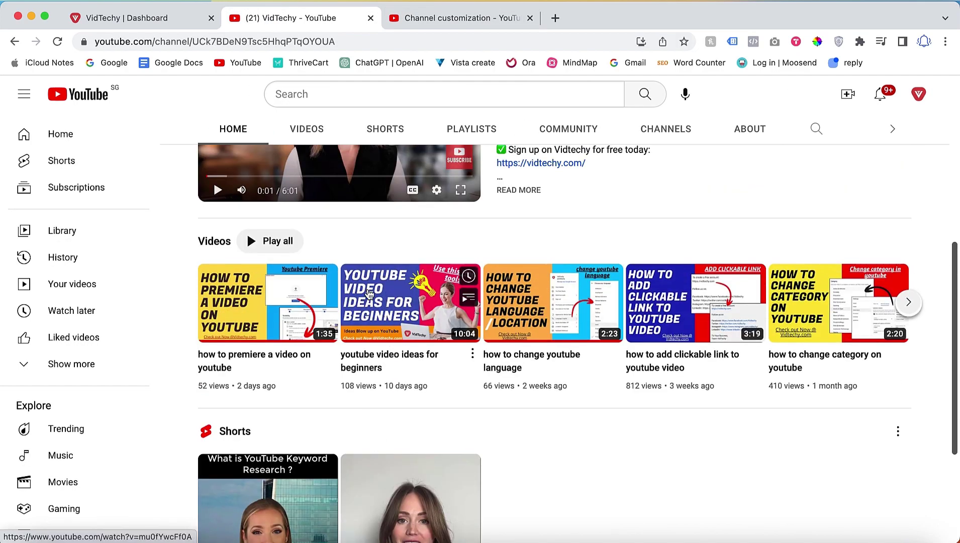
click(409, 20)
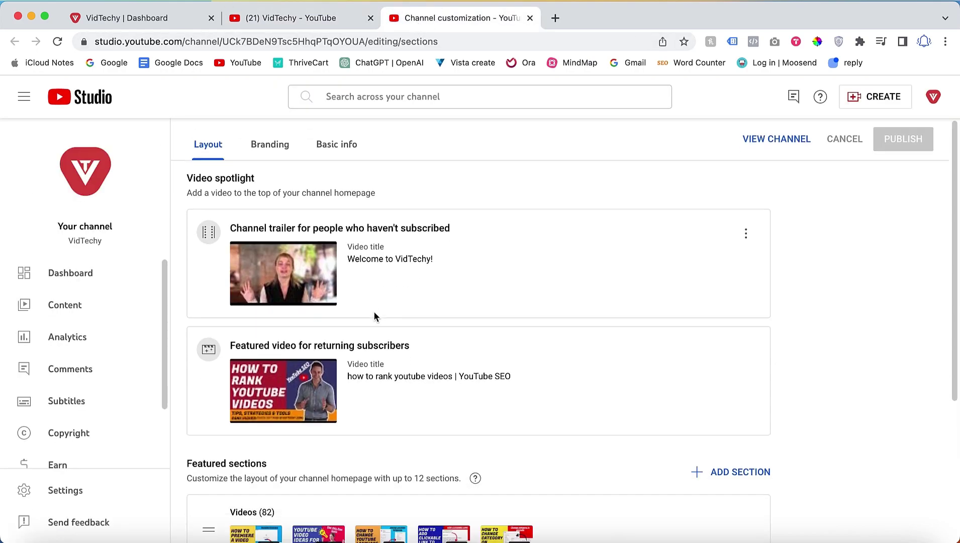
scroll(374, 315, down, 3)
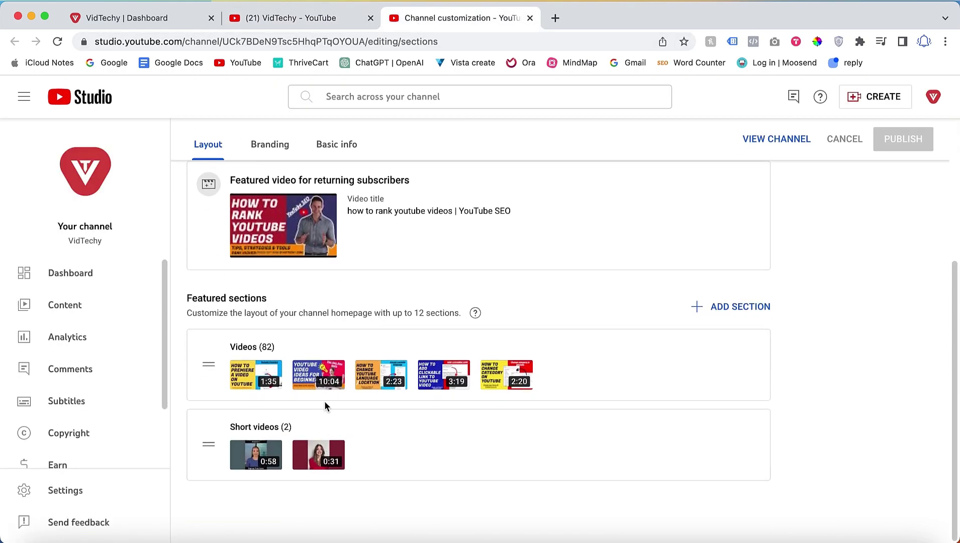
click(722, 307)
click(847, 323)
click(747, 431)
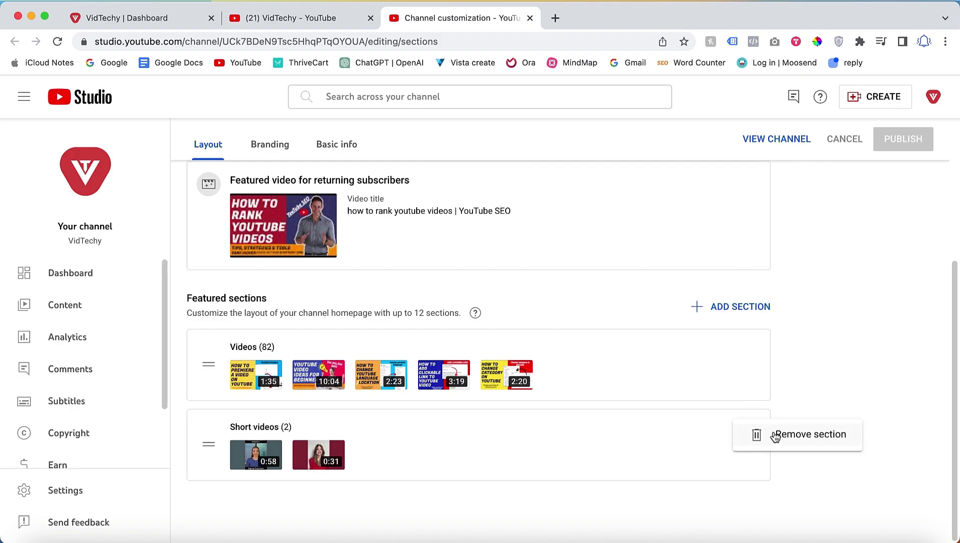
click(871, 298)
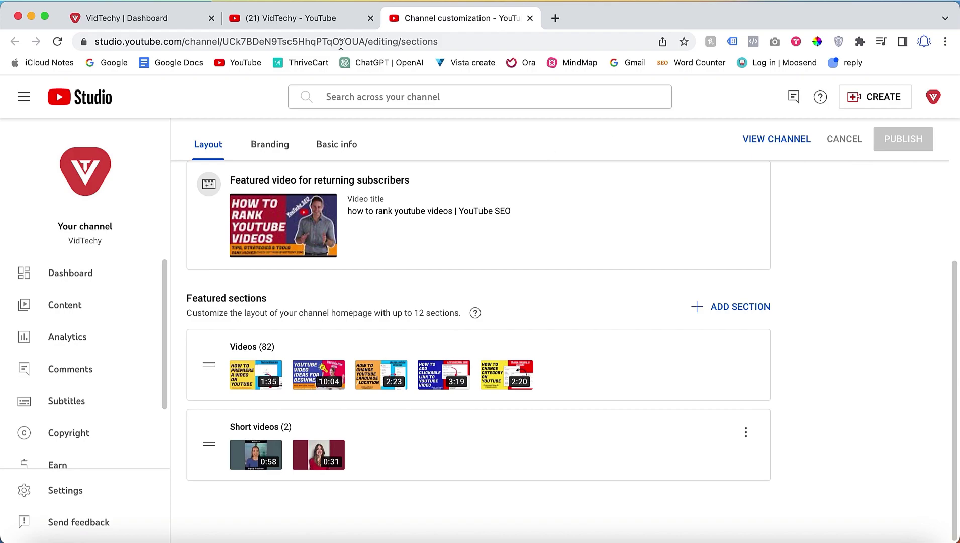
click(301, 18)
scroll(348, 248, up, 3)
click(426, 18)
scroll(246, 335, up, 5)
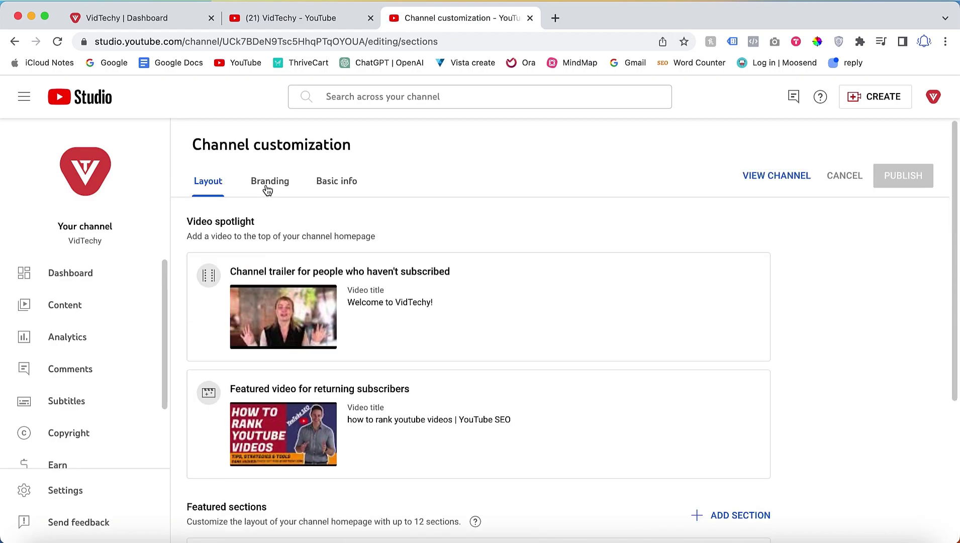
- Review the Branding tab's Picture, Banner image and Video watermark sections
click(267, 190)
scroll(312, 283, down, 3)
scroll(317, 273, up, 3)
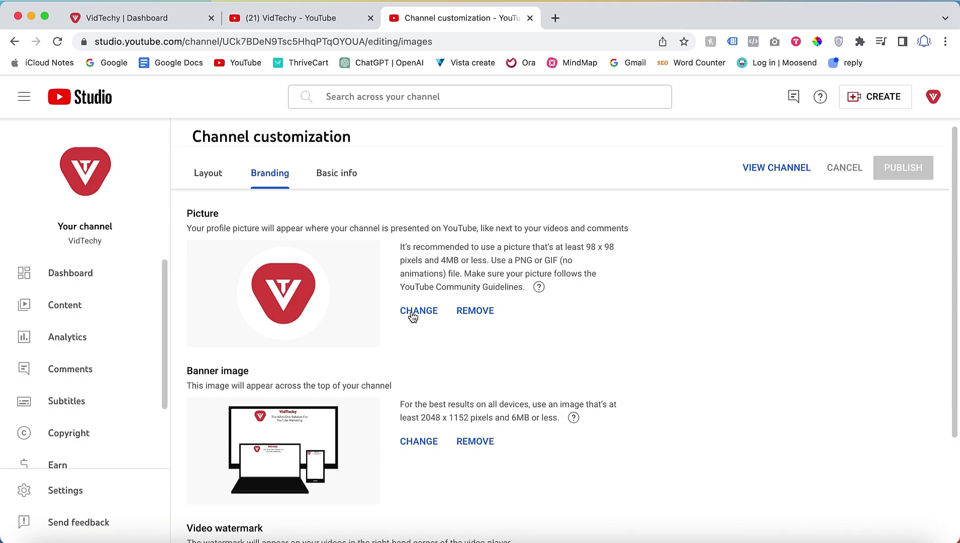
scroll(371, 327, down, 3)
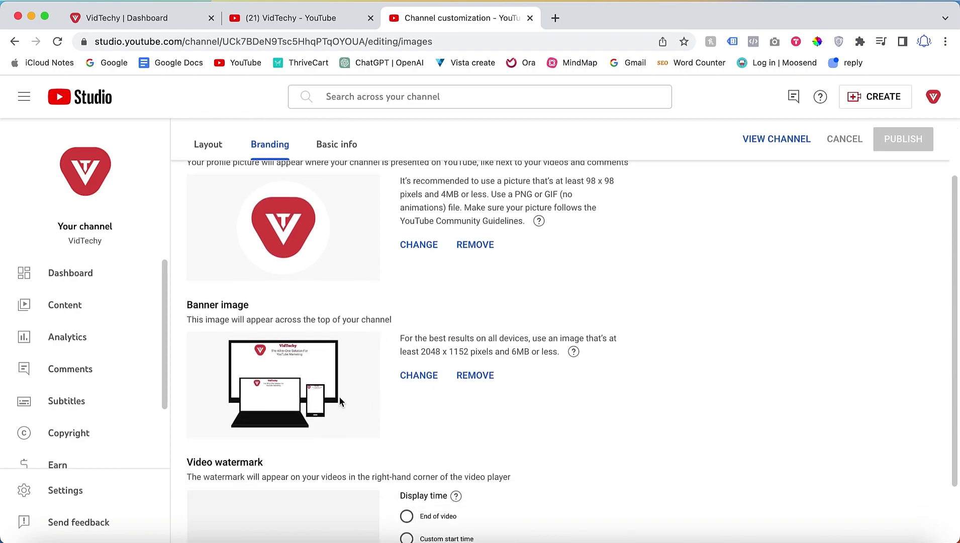
- Compare the branding against the public channel page, then return to the watermark settings
click(295, 19)
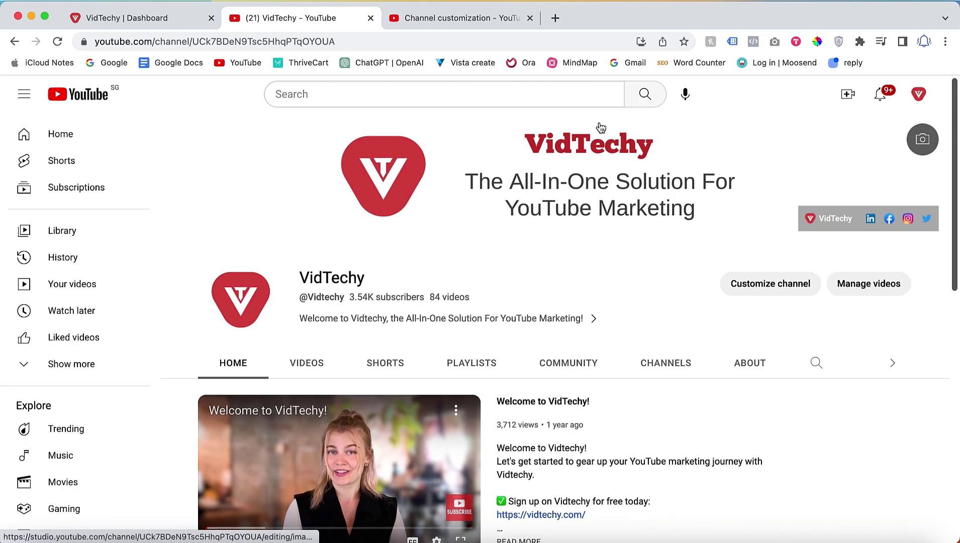
click(468, 22)
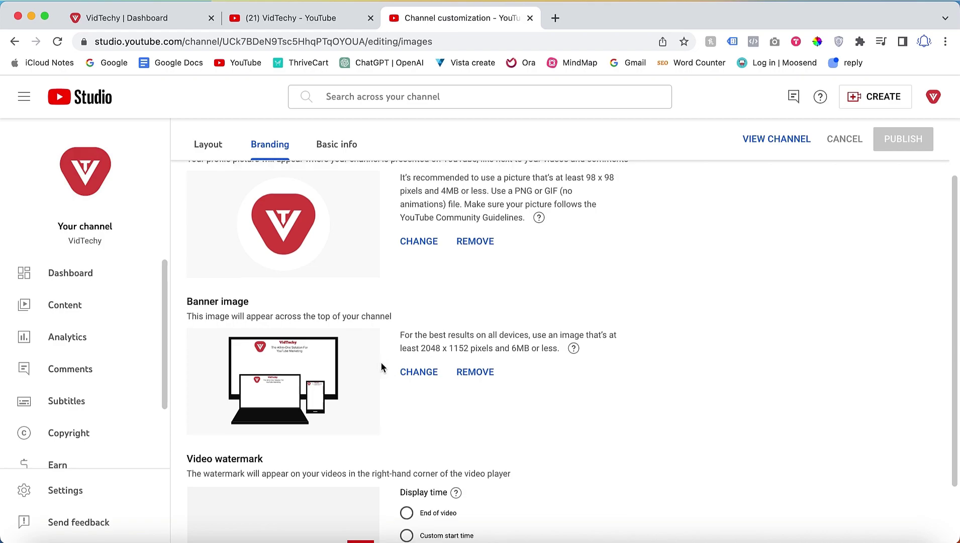
scroll(381, 367, down, 3)
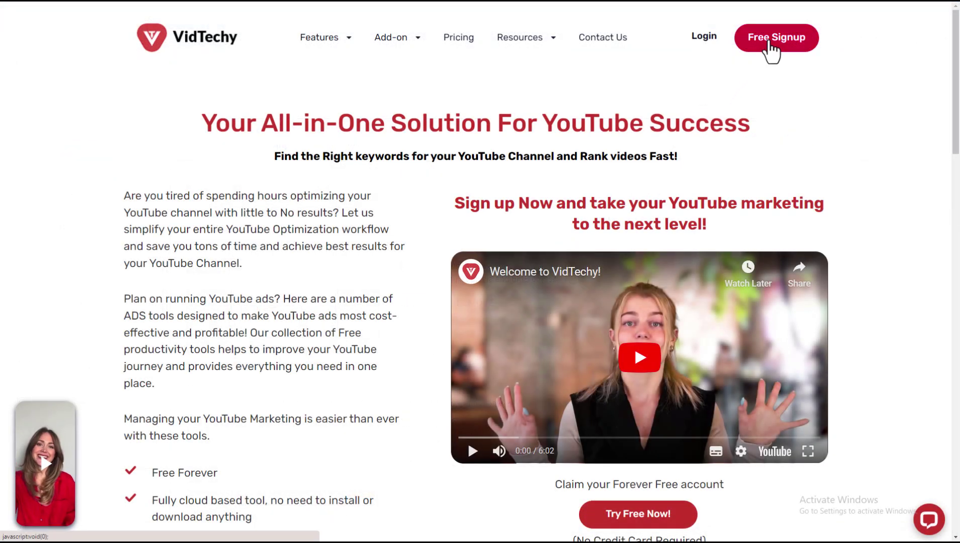
- Submit the VidTechy 'Try Free Now!' signup form with Send Access
click(769, 46)
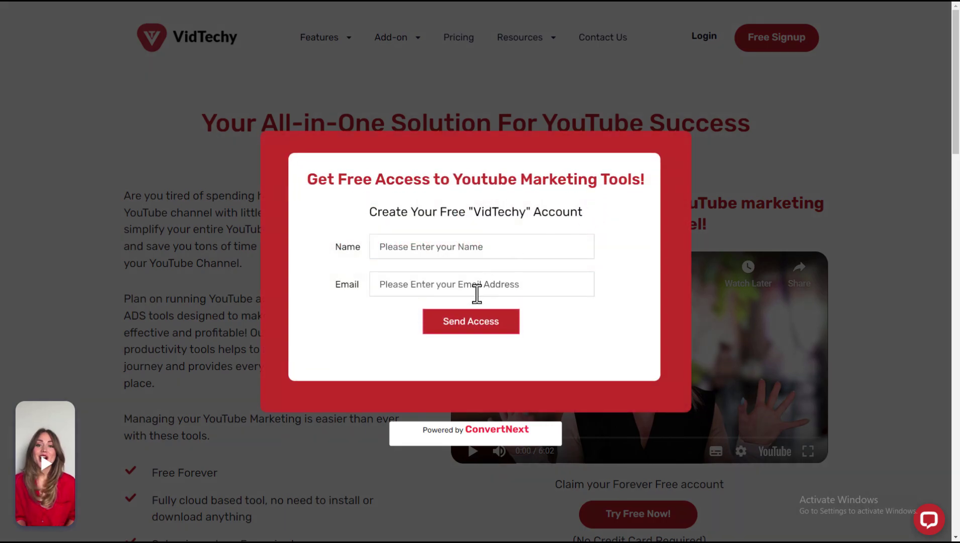
click(456, 322)
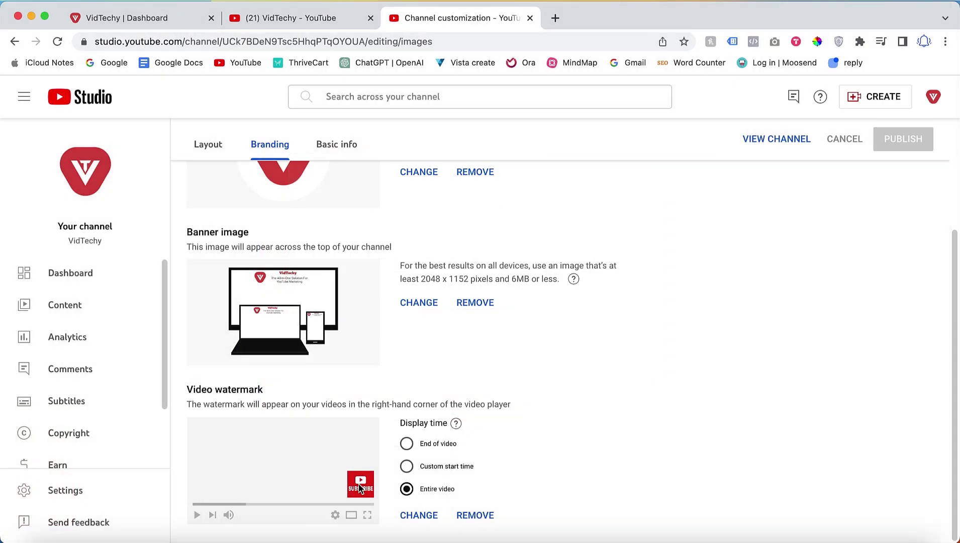
- Browse the Basic info tab's name, handle, description, channel URL, custom URL and links
scroll(368, 449, up, 2)
scroll(368, 449, up, 2)
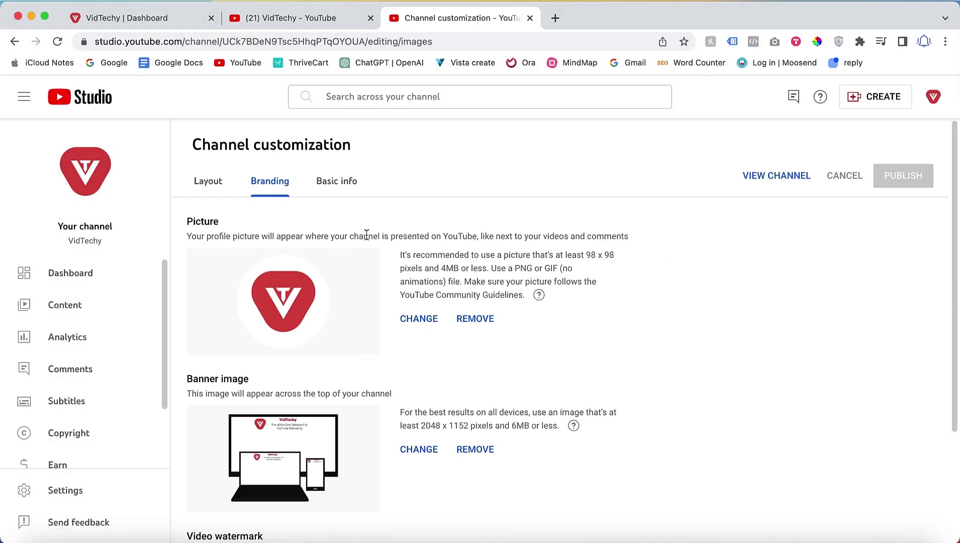
click(337, 182)
scroll(352, 258, down, 1)
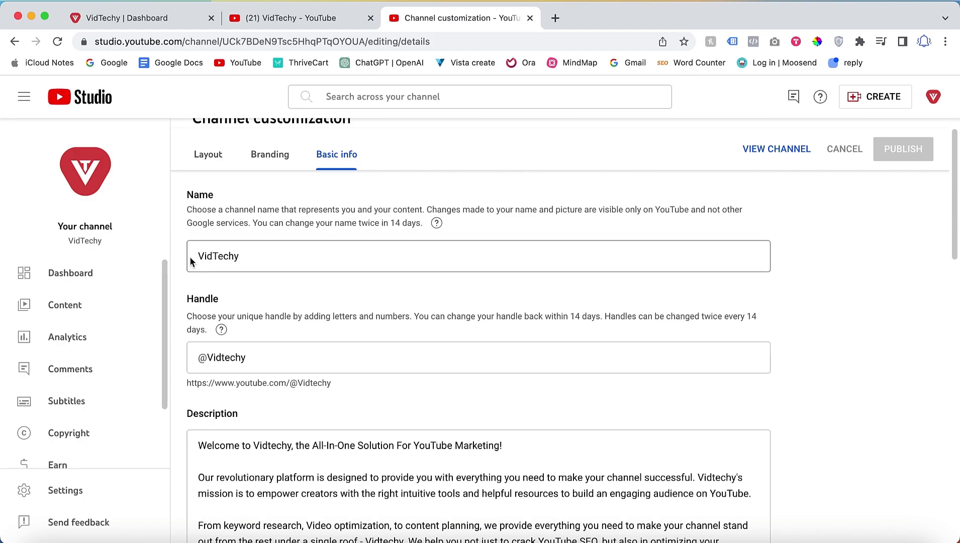
scroll(227, 280, down, 2)
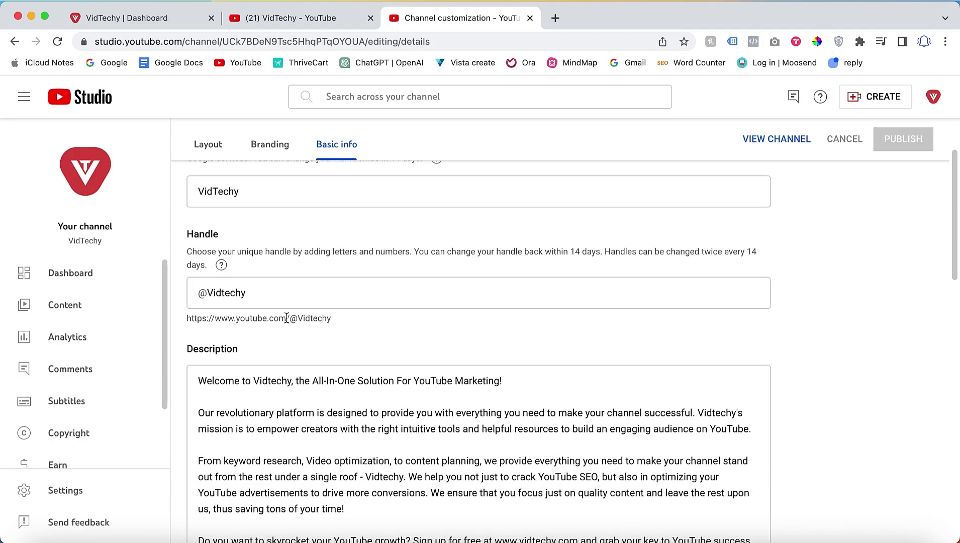
scroll(286, 317, down, 6)
scroll(286, 317, down, 5)
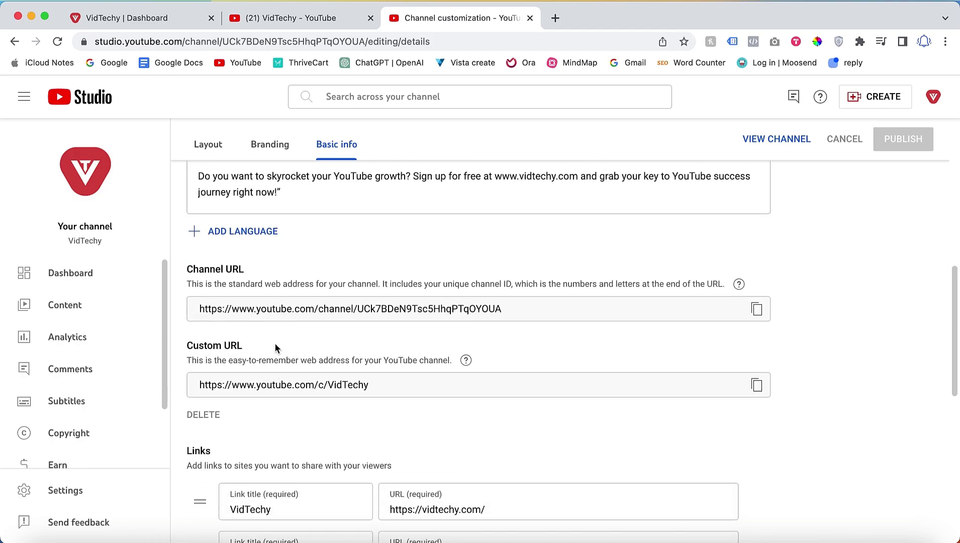
scroll(275, 346, up, 5)
scroll(275, 346, up, 1)
scroll(275, 345, up, 6)
scroll(277, 351, up, 1)
scroll(267, 372, down, 2)
scroll(267, 371, down, 3)
scroll(283, 383, down, 3)
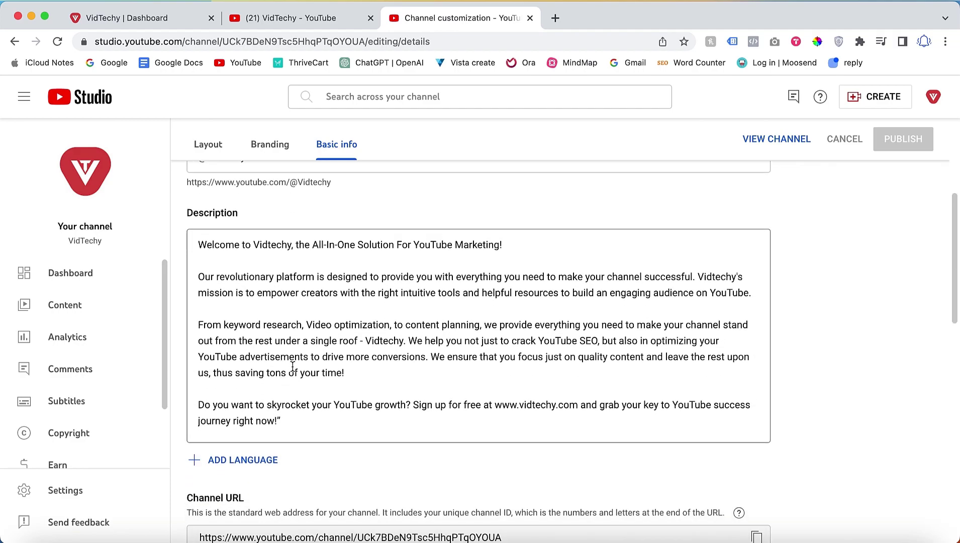
scroll(292, 367, down, 8)
scroll(300, 390, down, 5)
scroll(302, 398, up, 2)
scroll(303, 401, down, 3)
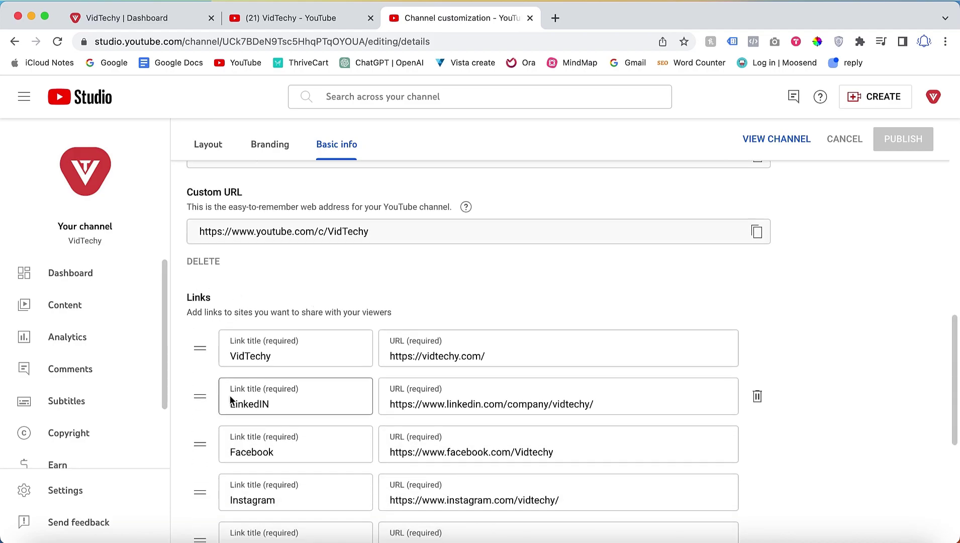
scroll(230, 443, down, 3)
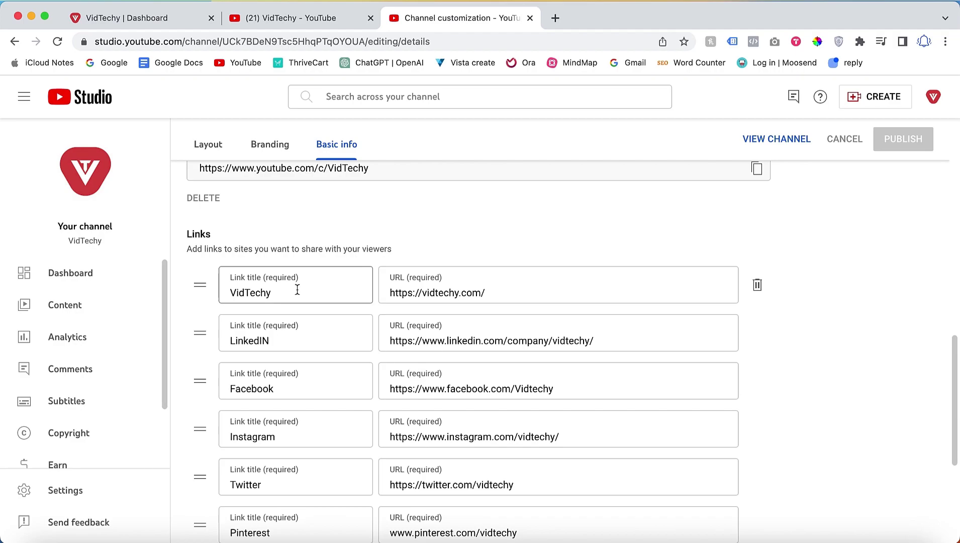
click(305, 19)
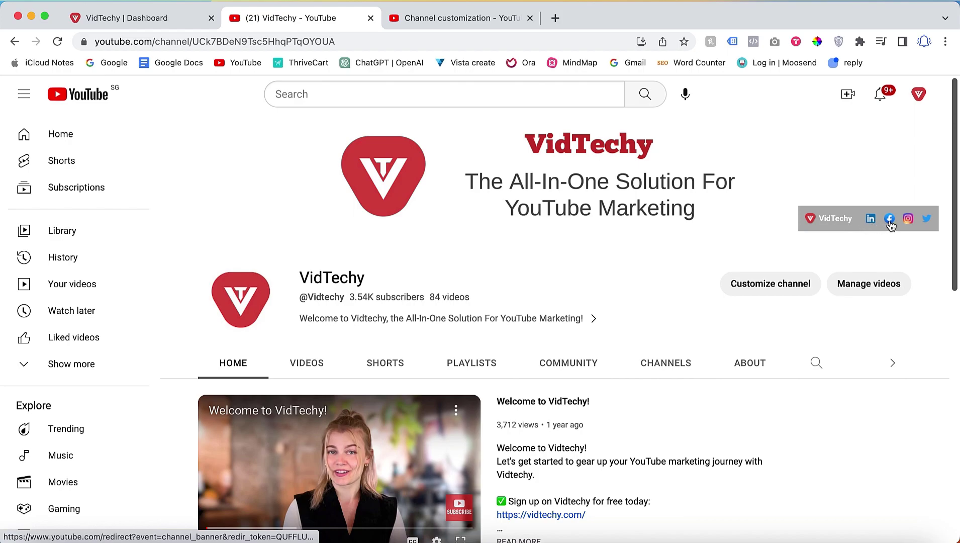
click(463, 19)
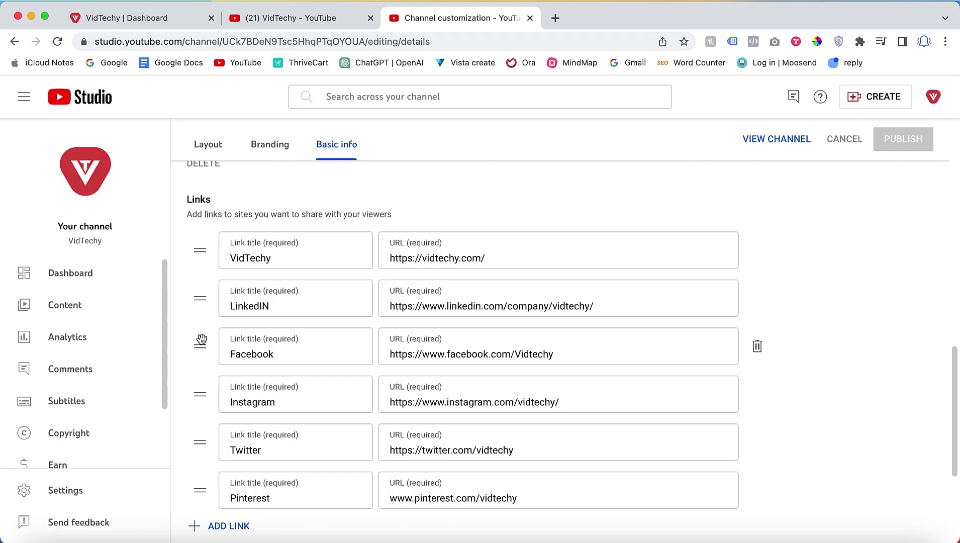
scroll(206, 342, down, 3)
scroll(212, 371, down, 2)
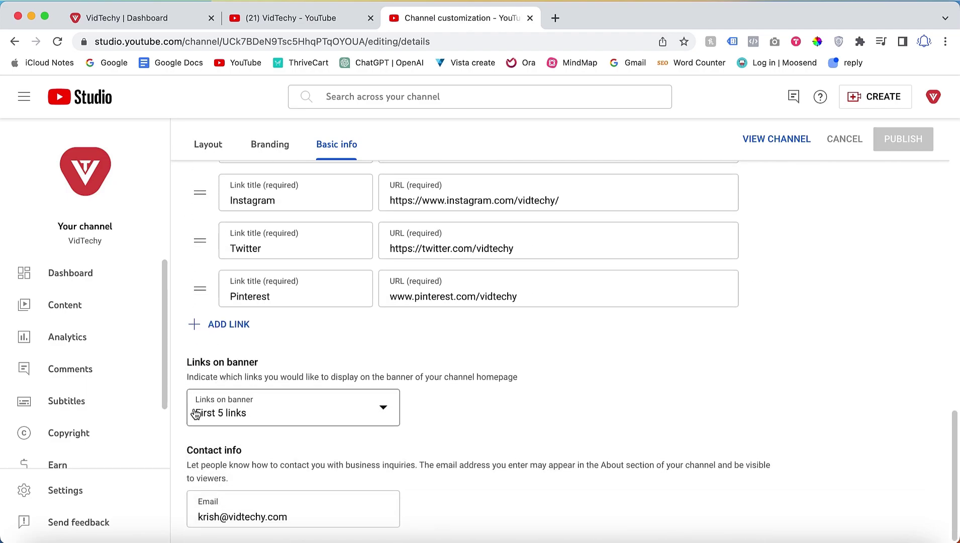
click(263, 415)
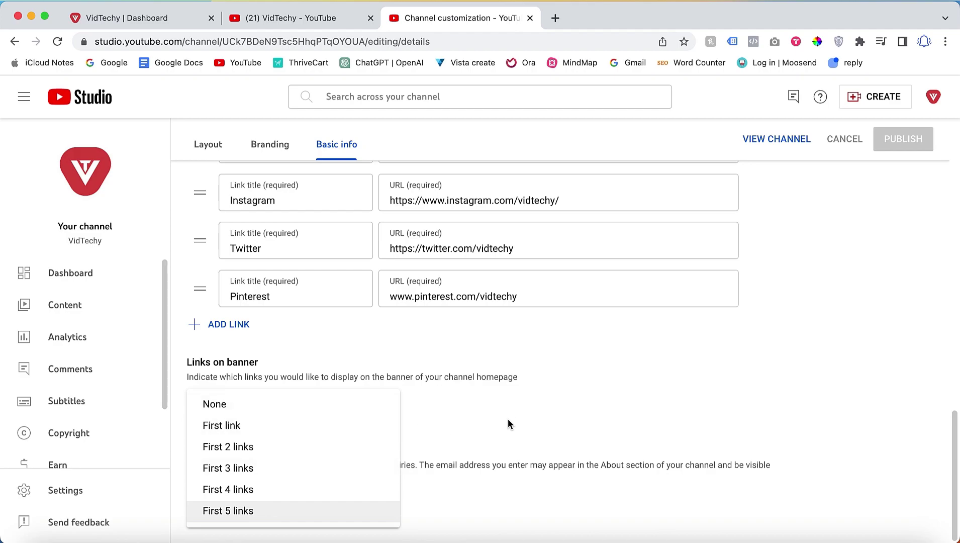
click(346, 329)
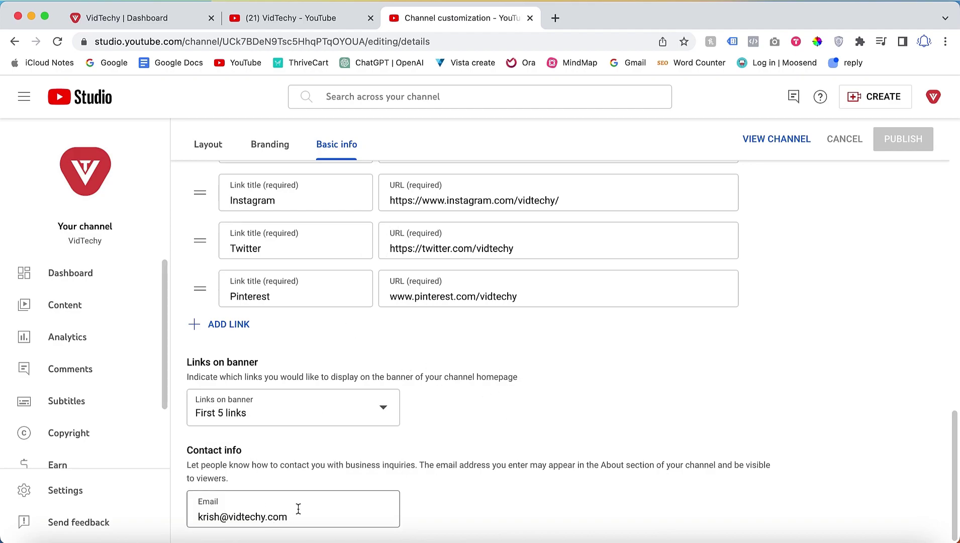
drag(290, 517, 182, 513)
click(433, 487)
scroll(433, 487, up, 5)
scroll(433, 487, up, 5)
scroll(433, 486, up, 5)
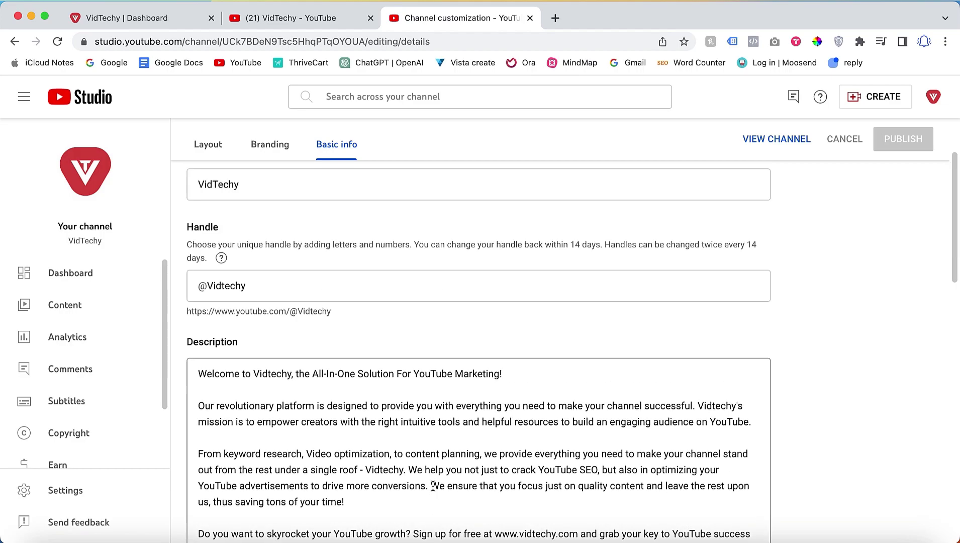
scroll(334, 323, up, 2)
scroll(335, 323, up, 2)
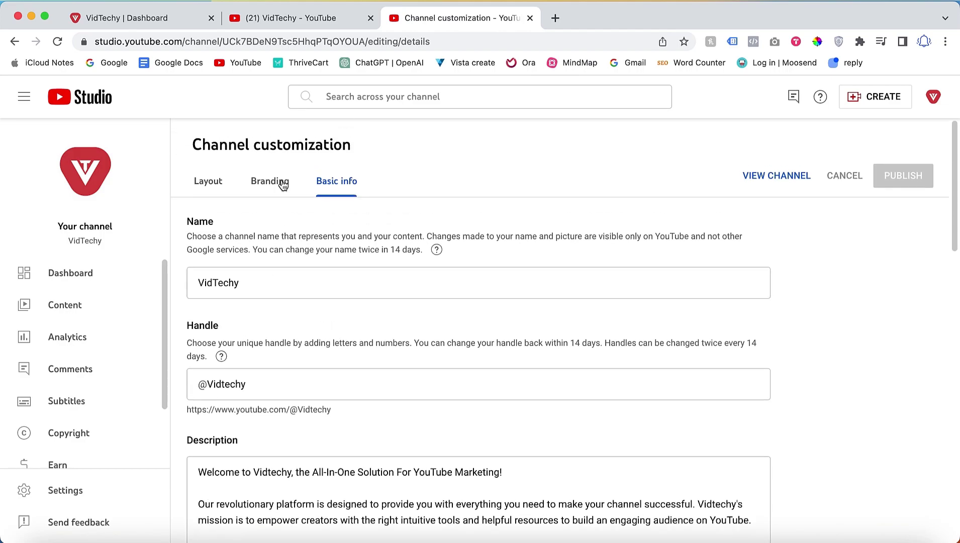
scroll(59, 492, down, 3)
click(59, 491)
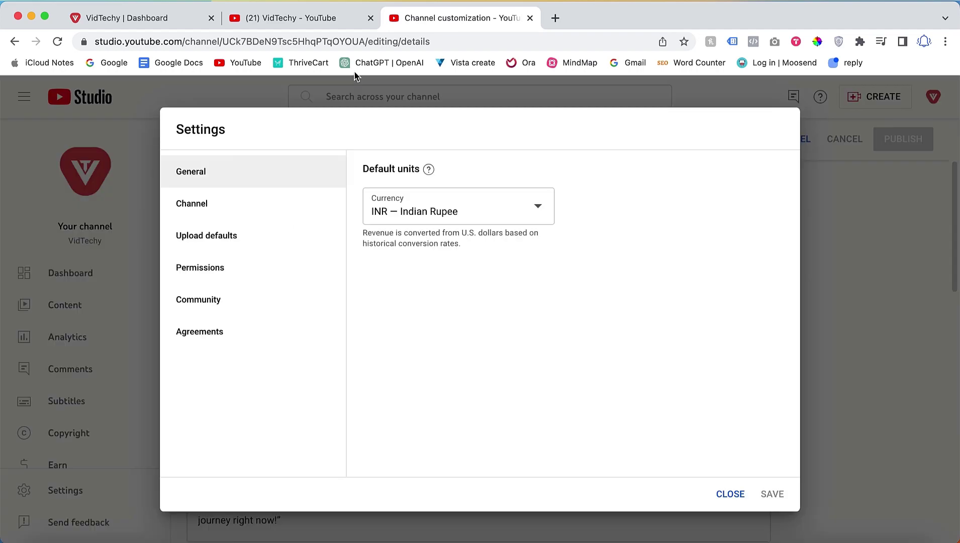
click(204, 210)
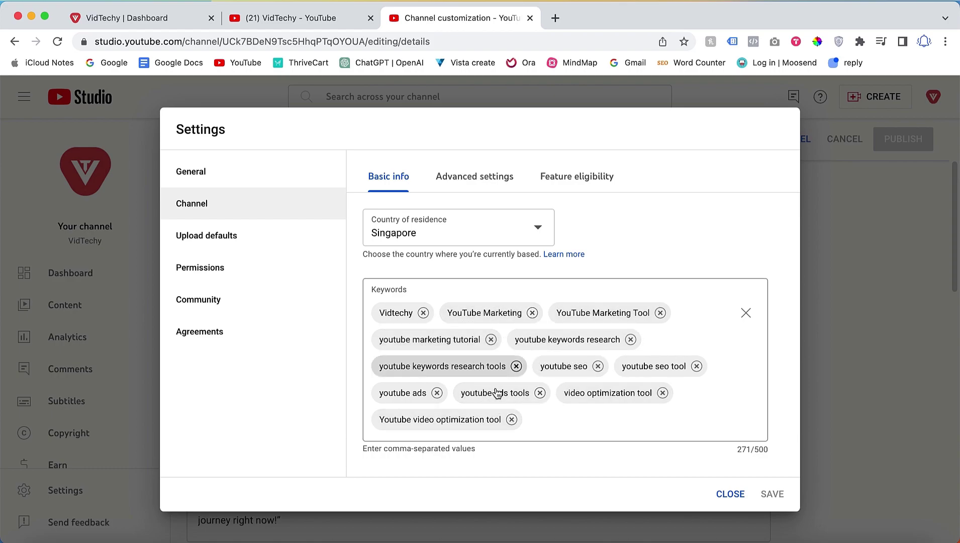
click(479, 179)
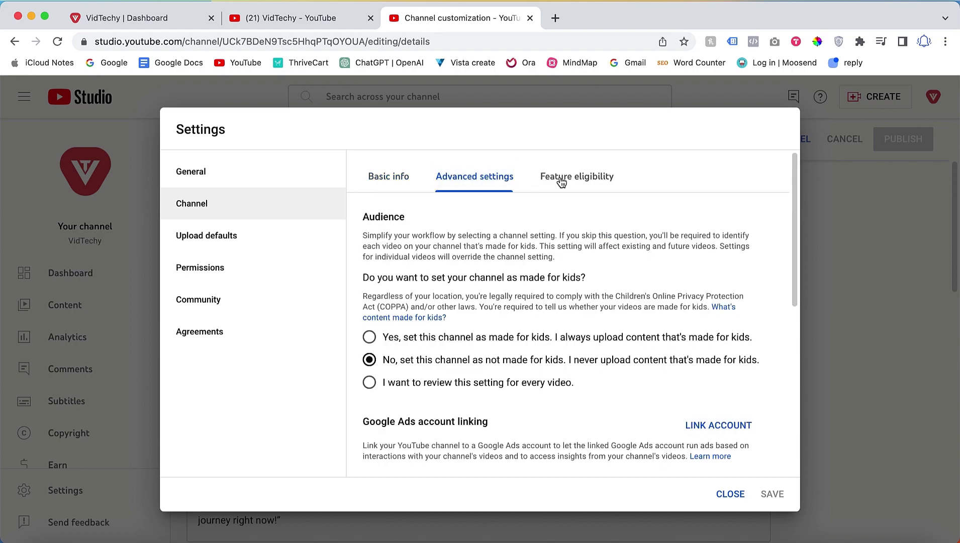
click(562, 181)
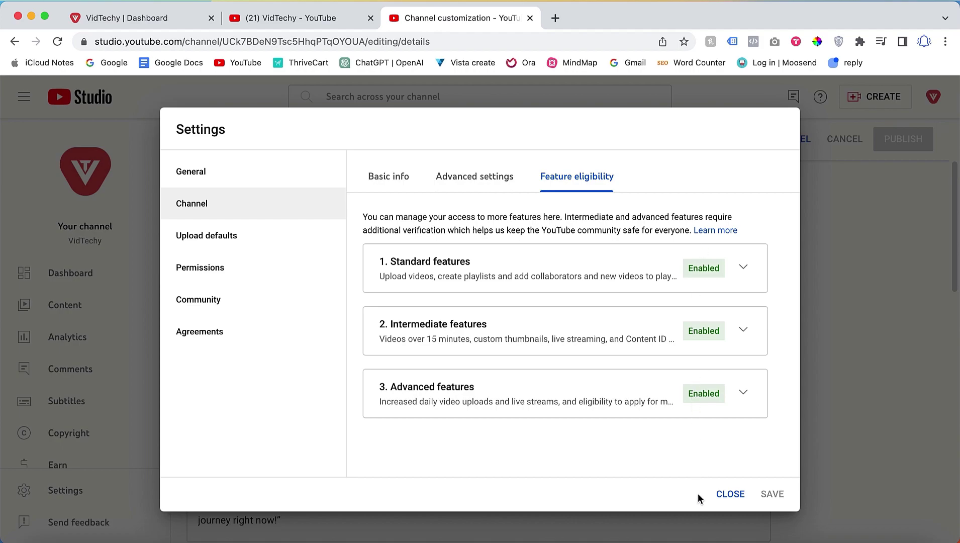
click(729, 495)
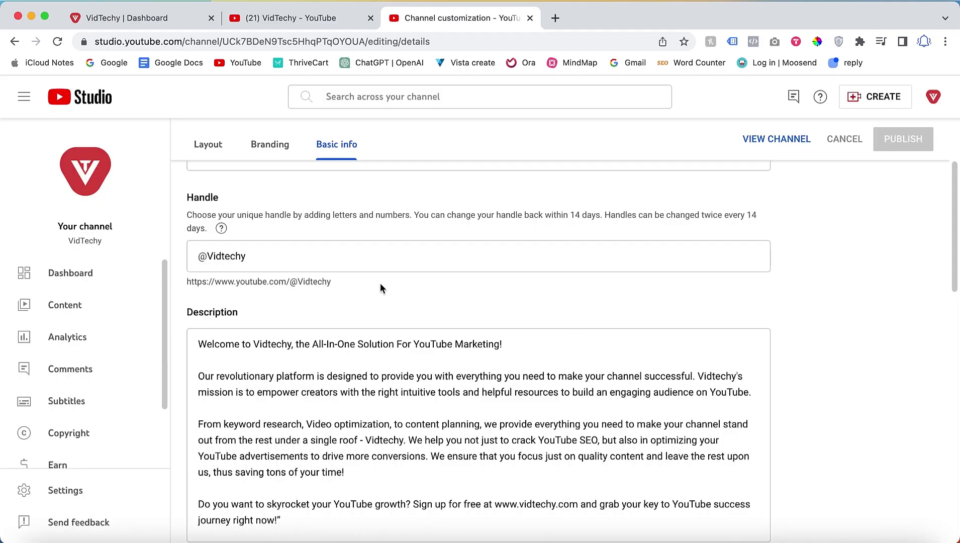
- Switch to the '(21) VidTechy - YouTube' tab and scroll down the public channel page
scroll(381, 283, up, 3)
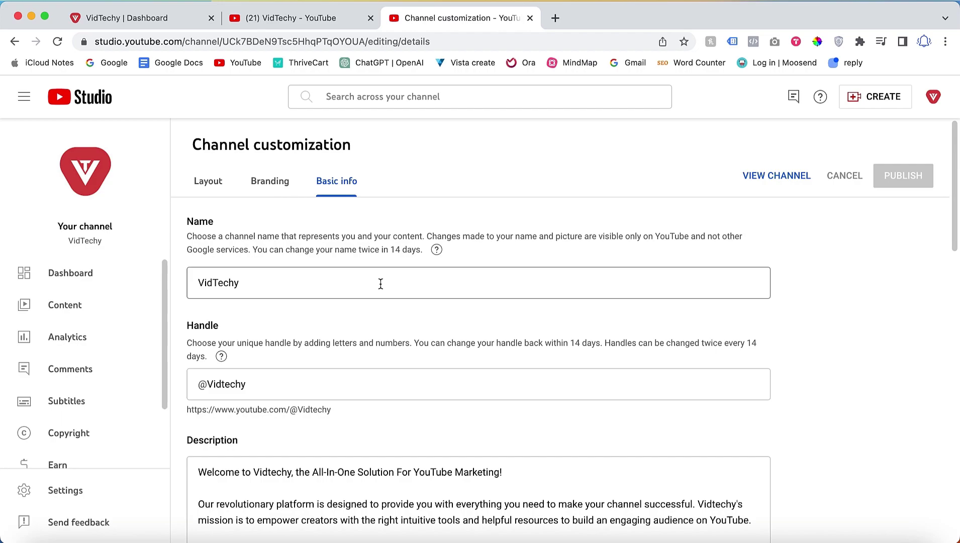
click(306, 20)
scroll(328, 231, down, 1)
scroll(328, 231, down, 2)
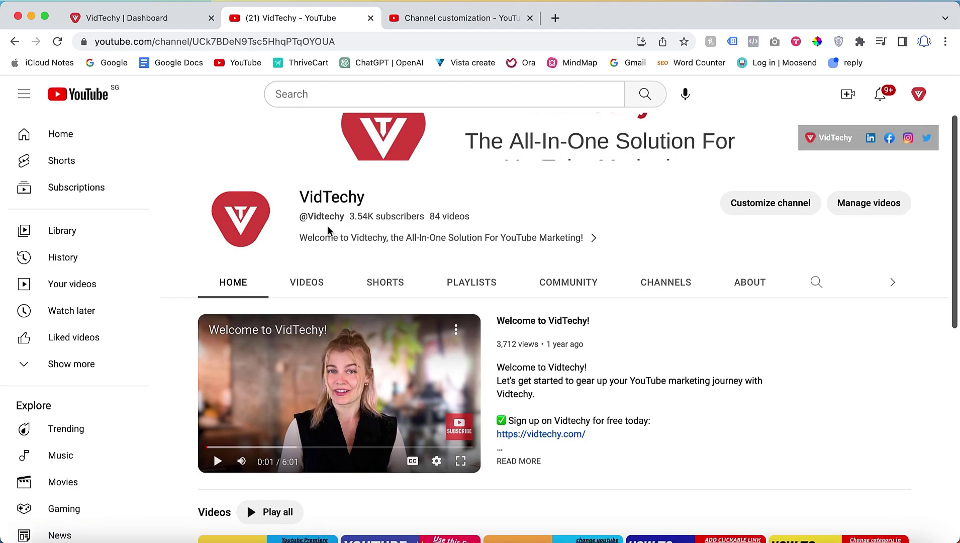